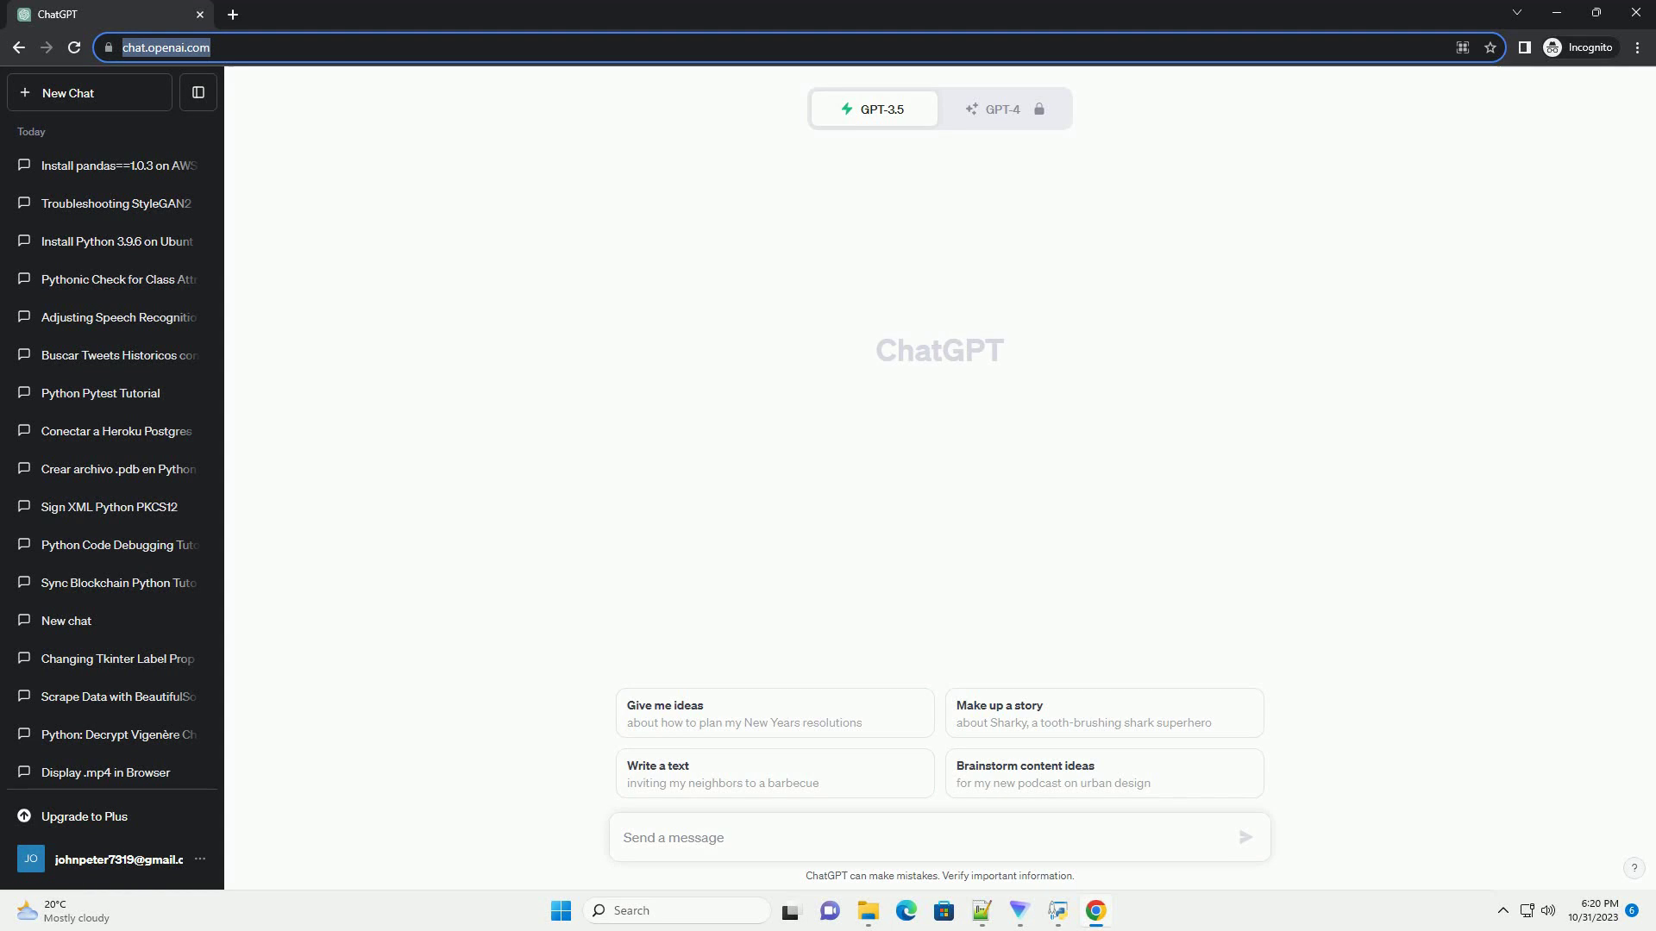
pyautogui.write('write an informative tutorial about Scrape data from a link in a webpage using beautiful soup. python with code example')
# Send the prompt asking for a Python Beautiful Soup tutorial on scraping webpage links.
pyautogui.press('Return')
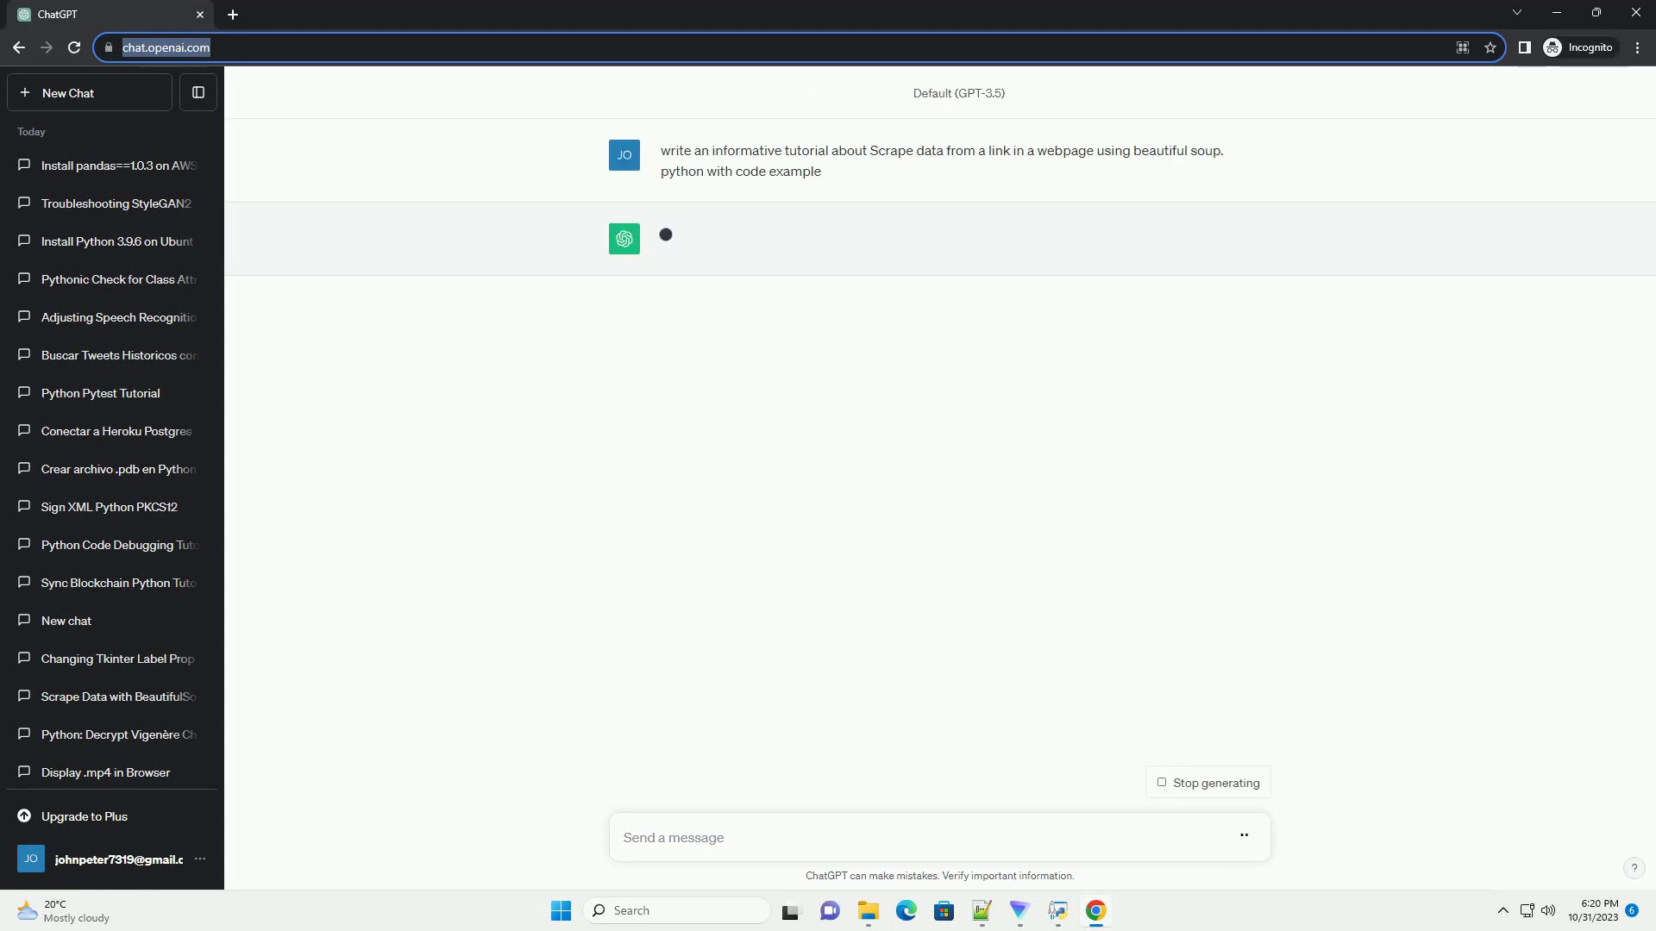